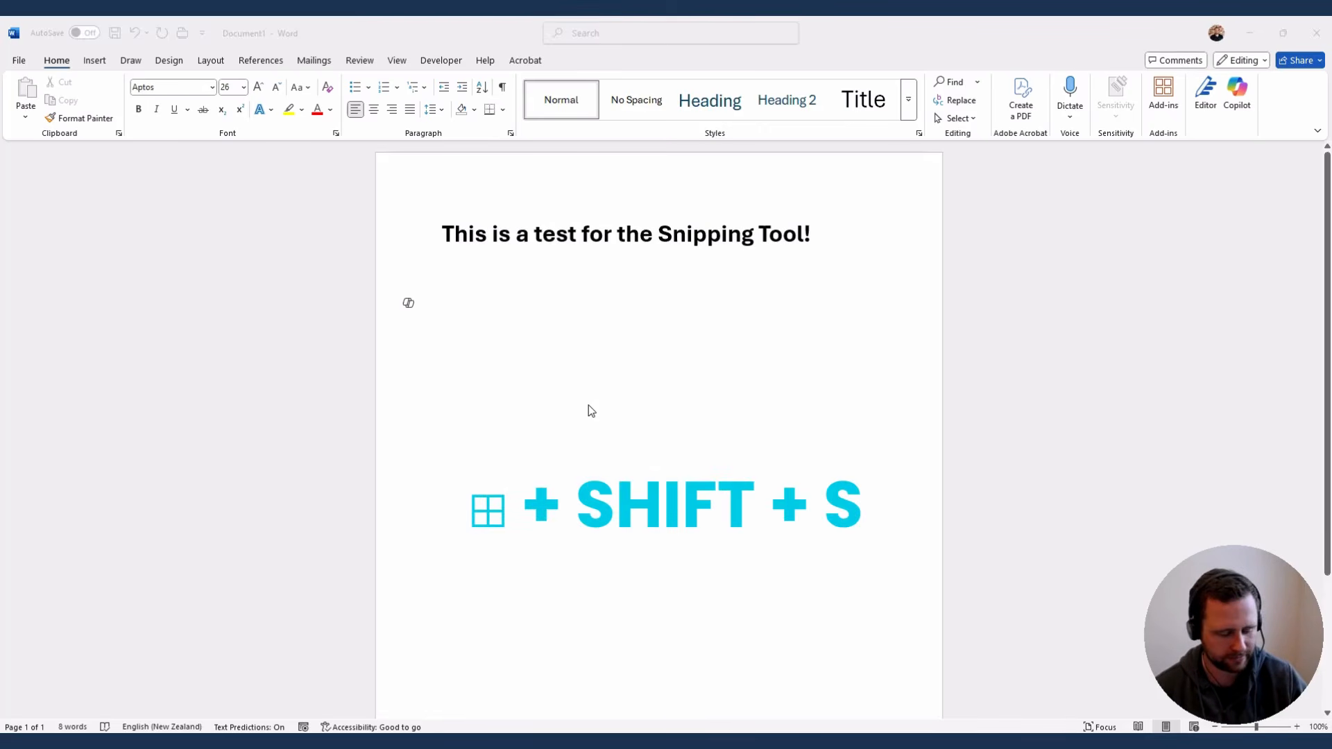
# Step: Capture a rectangular snip around the heading "This is a test for the Snipping Tool!" and open it for markup
pyautogui.press('super+shift+s')
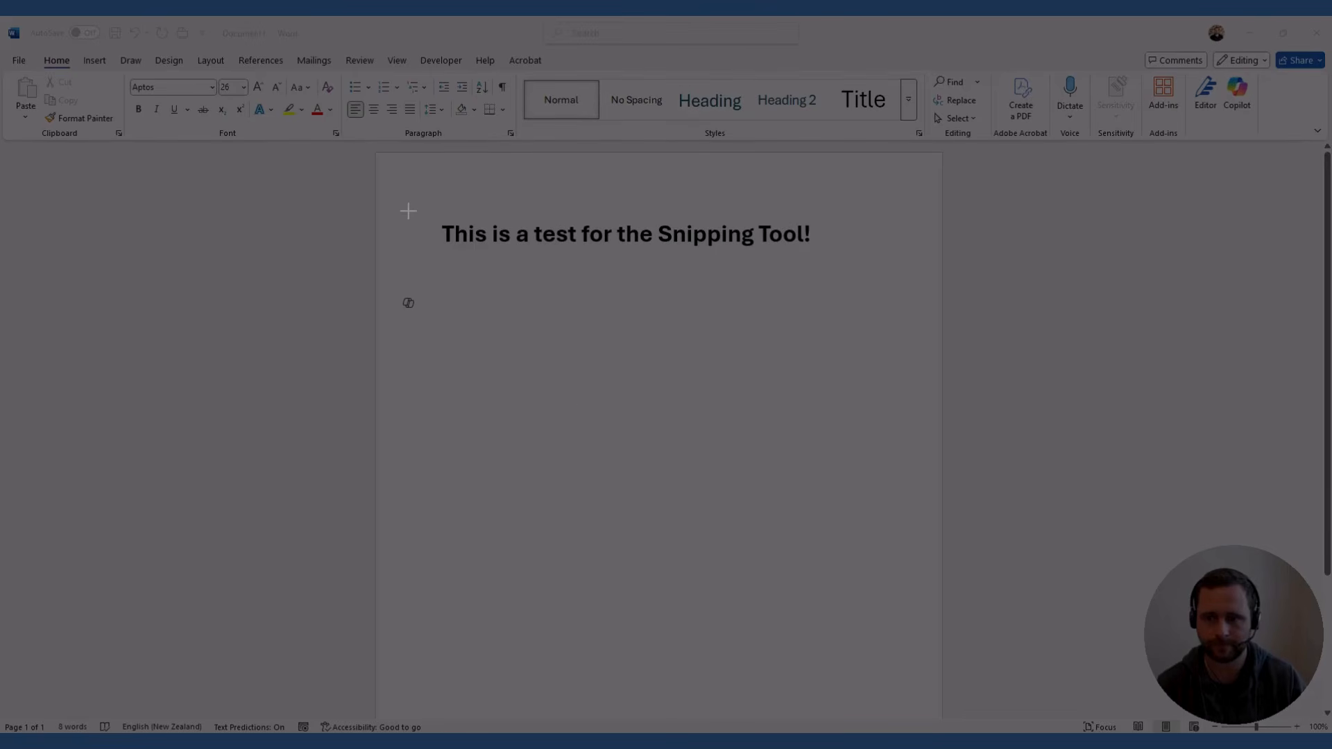
pyautogui.moveTo(399, 199); pyautogui.dragTo(870, 344)
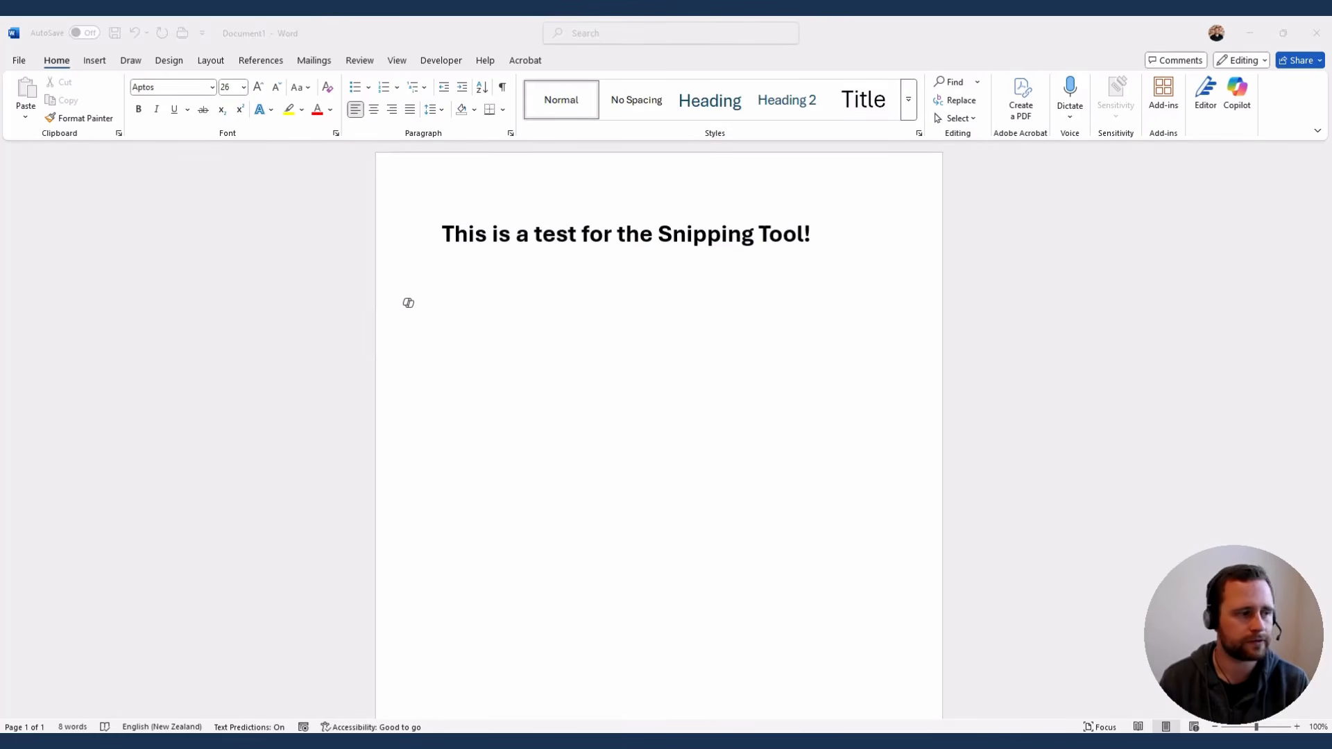
pyautogui.moveTo(0, 114); pyautogui.dragTo(577, 101)
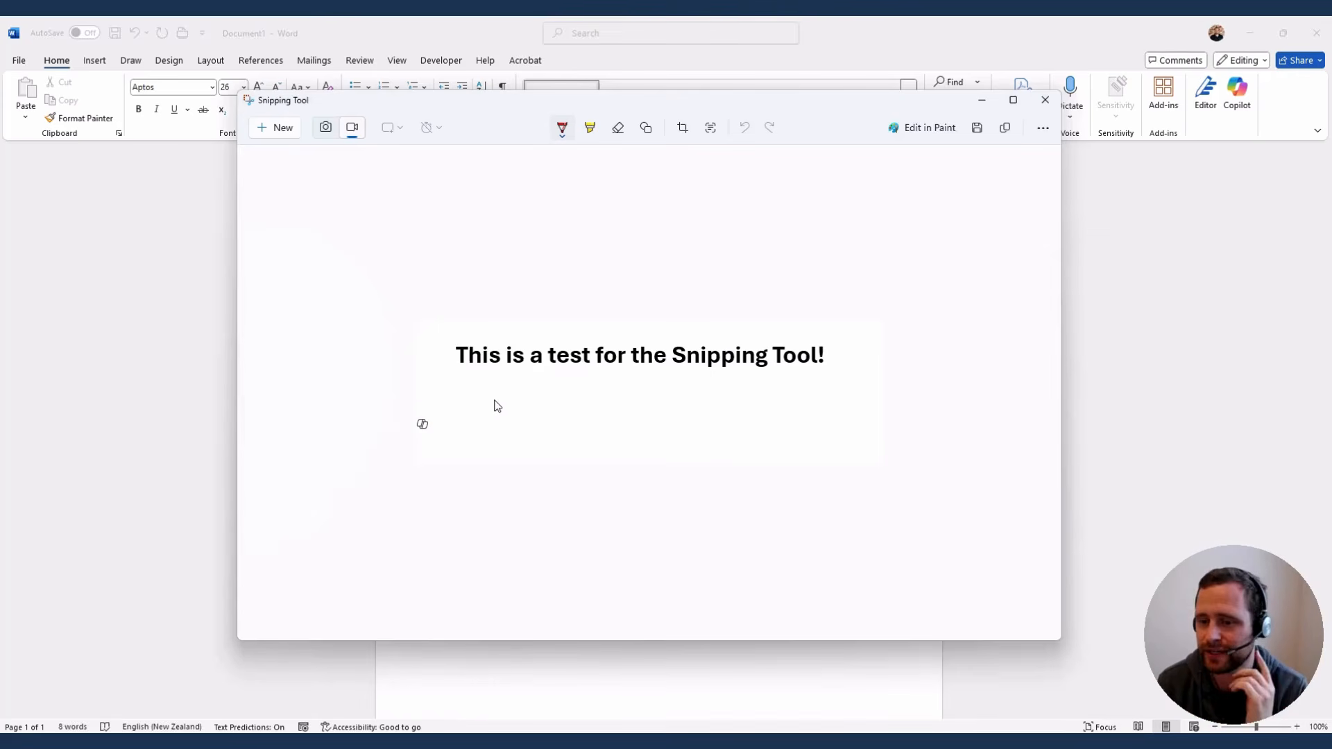
# Step: Try underlining the heading with the red pen and covering it with the yellow highlighter, undoing each mark
pyautogui.moveTo(458, 373); pyautogui.dragTo(827, 389)
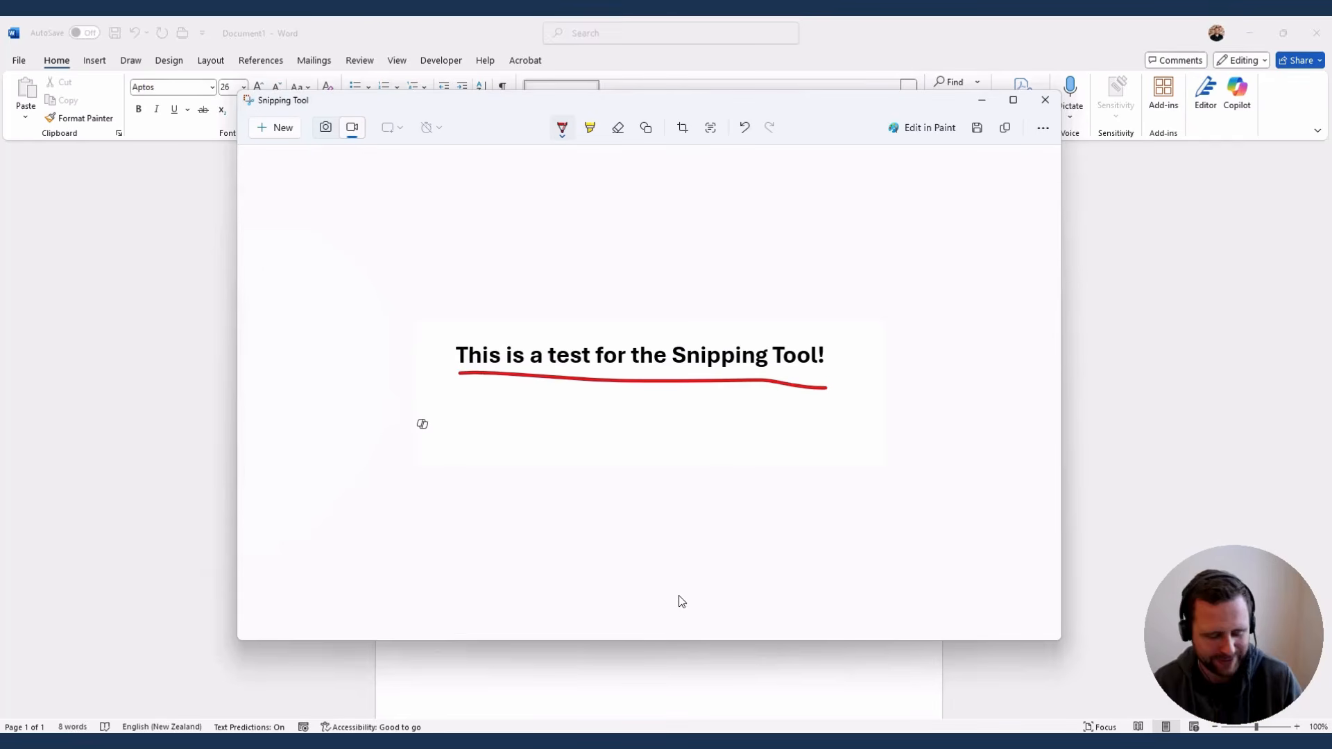
pyautogui.hotkey('ctrl', 'z')
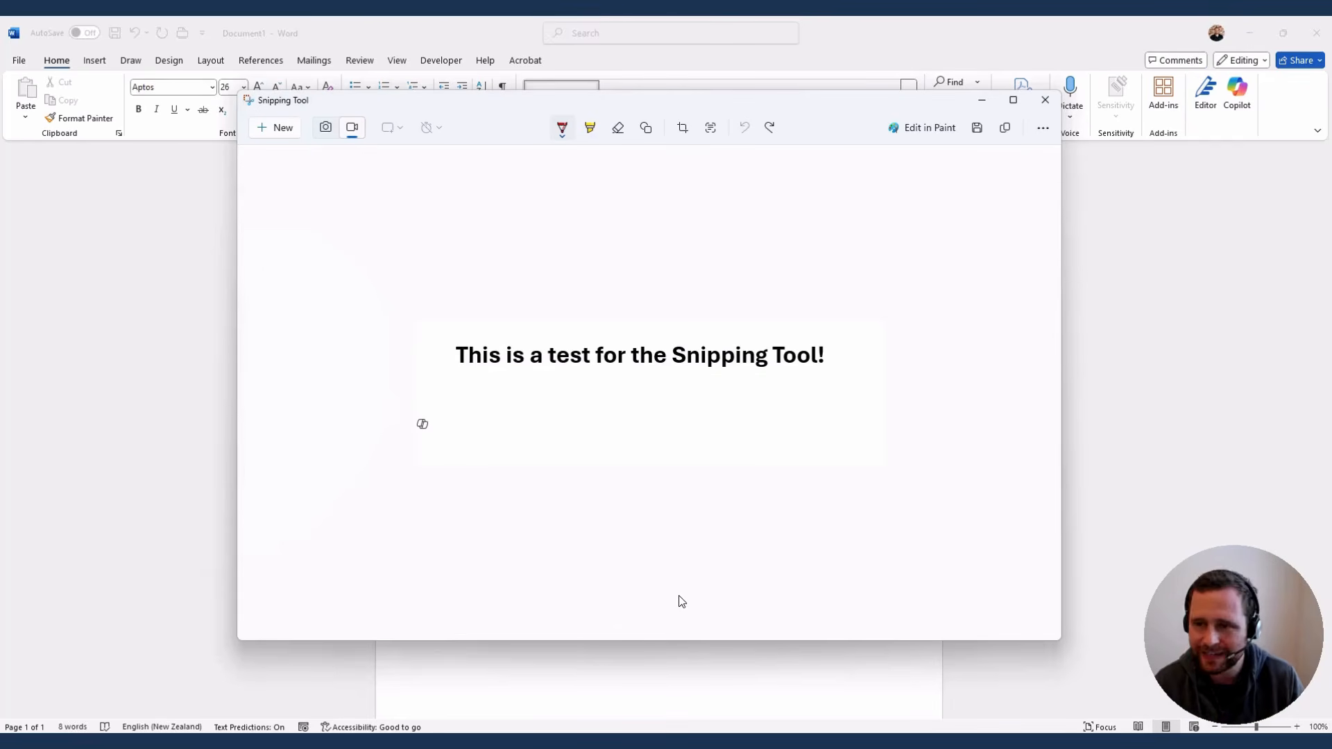
pyautogui.click(589, 128)
pyautogui.moveTo(455, 355)
pyautogui.mouseDown()
pyautogui.moveTo(808, 372)
pyautogui.moveTo(831, 364)
pyautogui.moveTo(455, 355)
pyautogui.moveTo(836, 355)
pyautogui.moveTo(488, 364)
pyautogui.mouseUp()
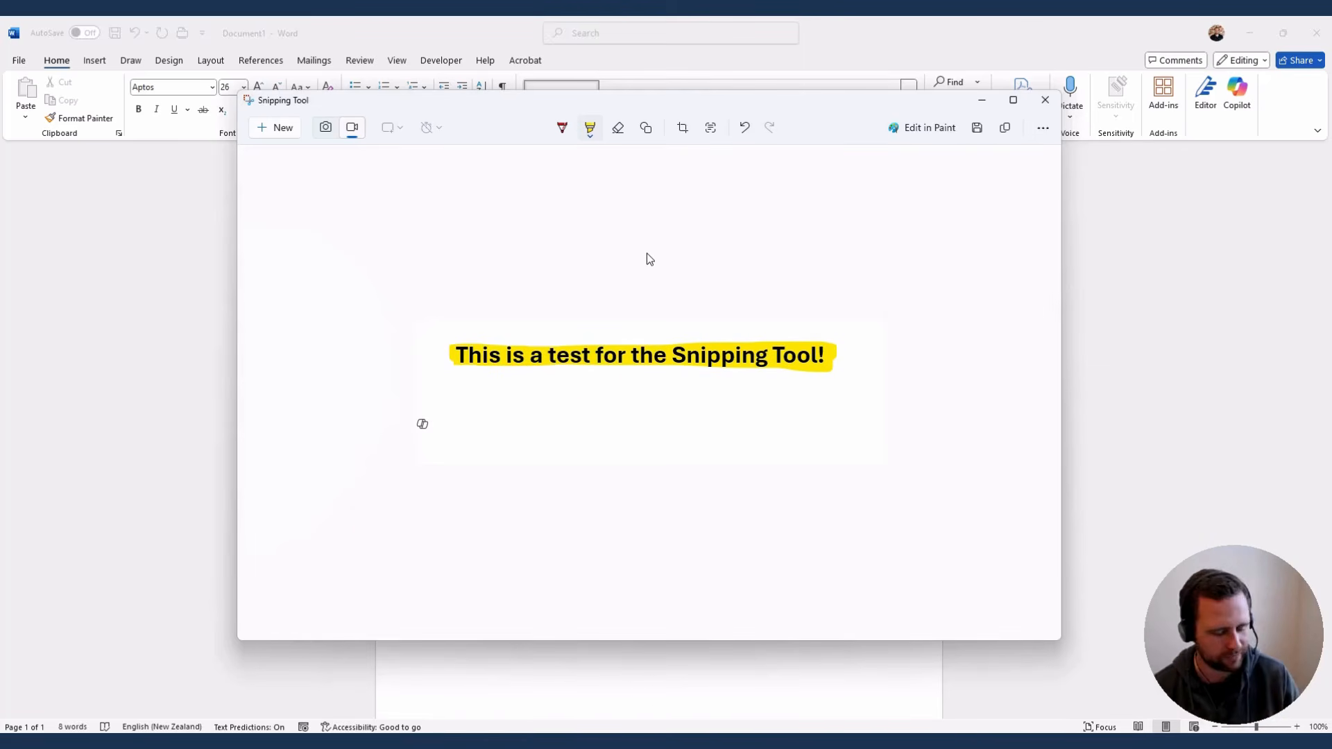
pyautogui.hotkey('ctrl', 'z')
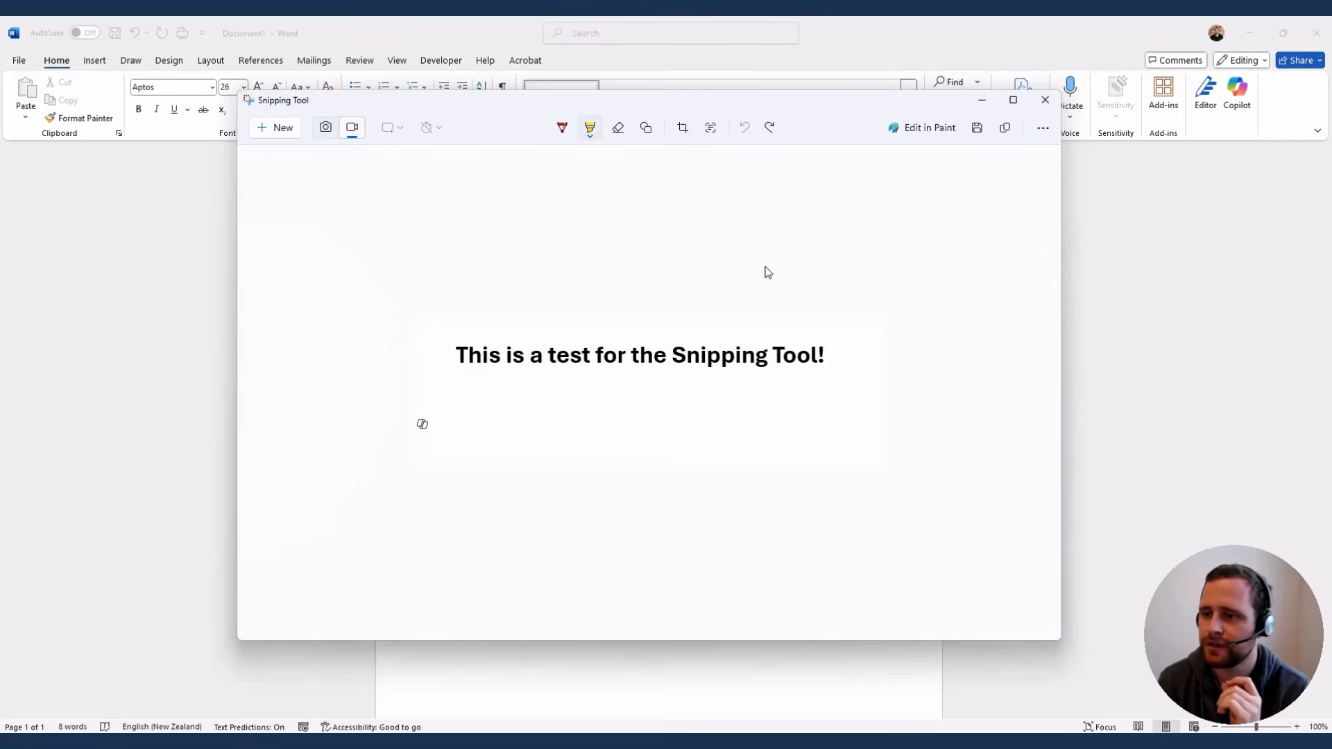
# Step: Draw a red-outlined rectangle around the heading in the snip and nudge it in small increments to centre it
pyautogui.click(646, 129)
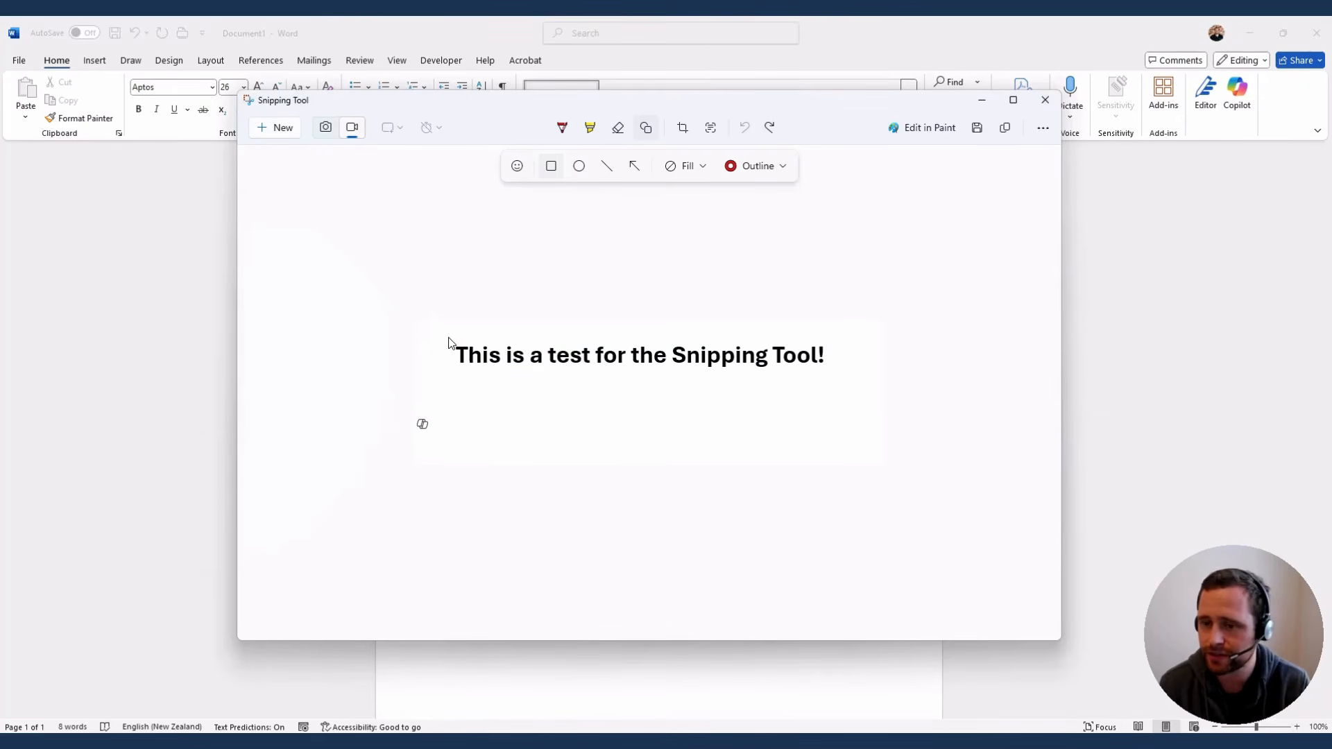
pyautogui.moveTo(447, 334)
pyautogui.mouseDown()
pyautogui.moveTo(589, 380)
pyautogui.moveTo(835, 375)
pyautogui.mouseUp()
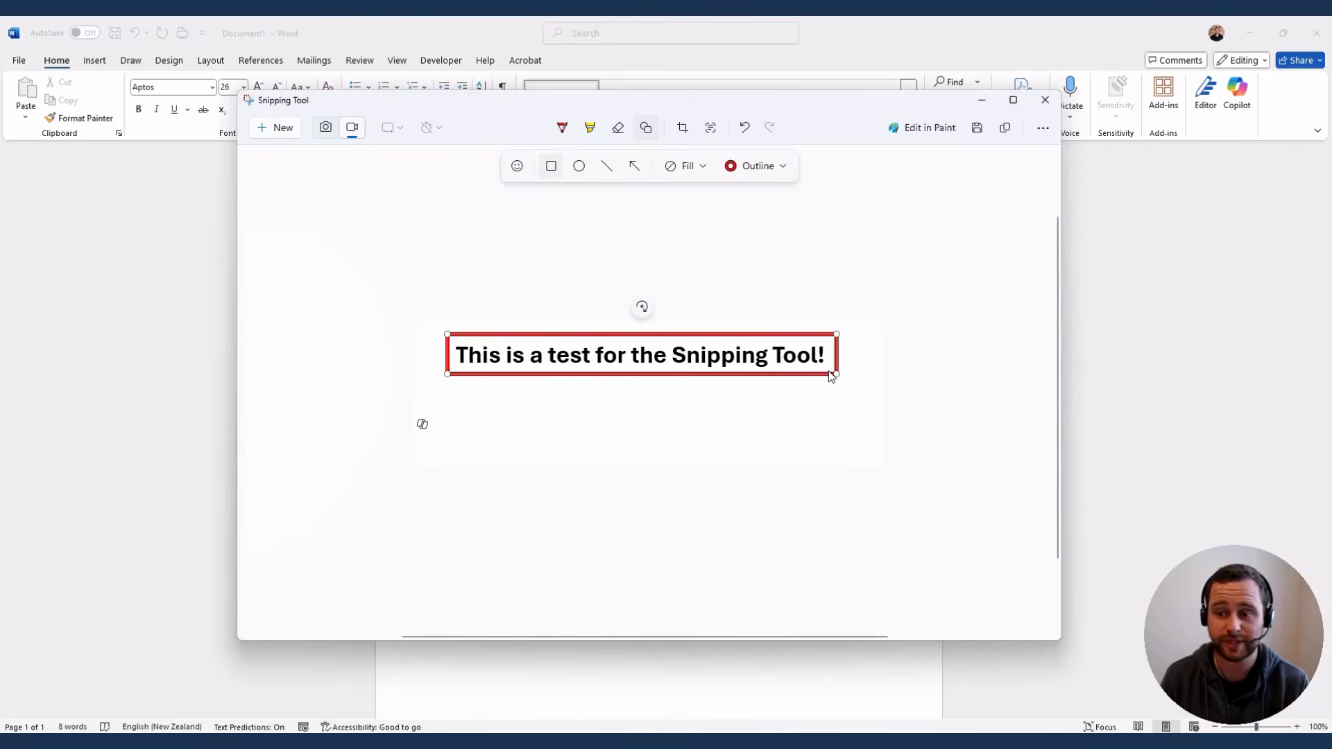
pyautogui.press('Down')
pyautogui.press('Down')
pyautogui.press('Down')
pyautogui.press('Down')
pyautogui.press('Down')
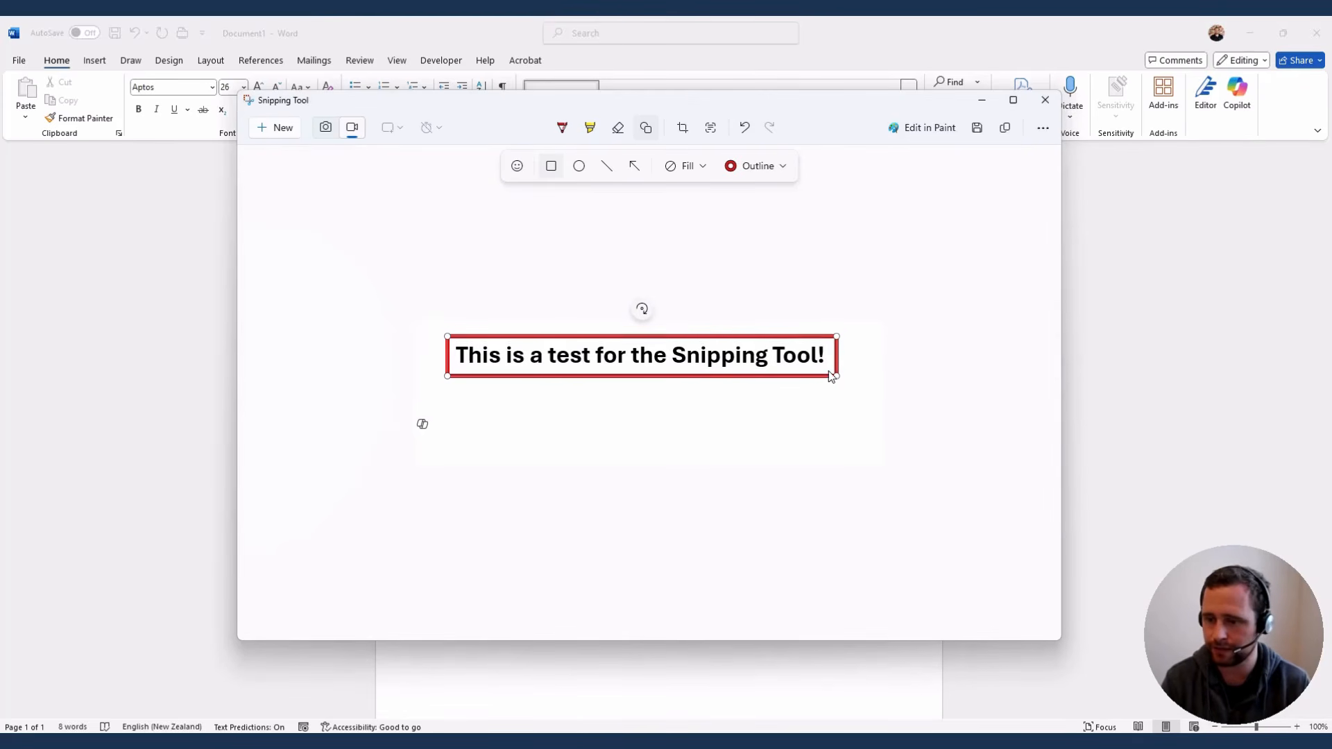
pyautogui.press('Up')
pyautogui.press('Up')
pyautogui.press('Up')
pyautogui.press('Down')
pyautogui.press('Down')
pyautogui.press('Down')
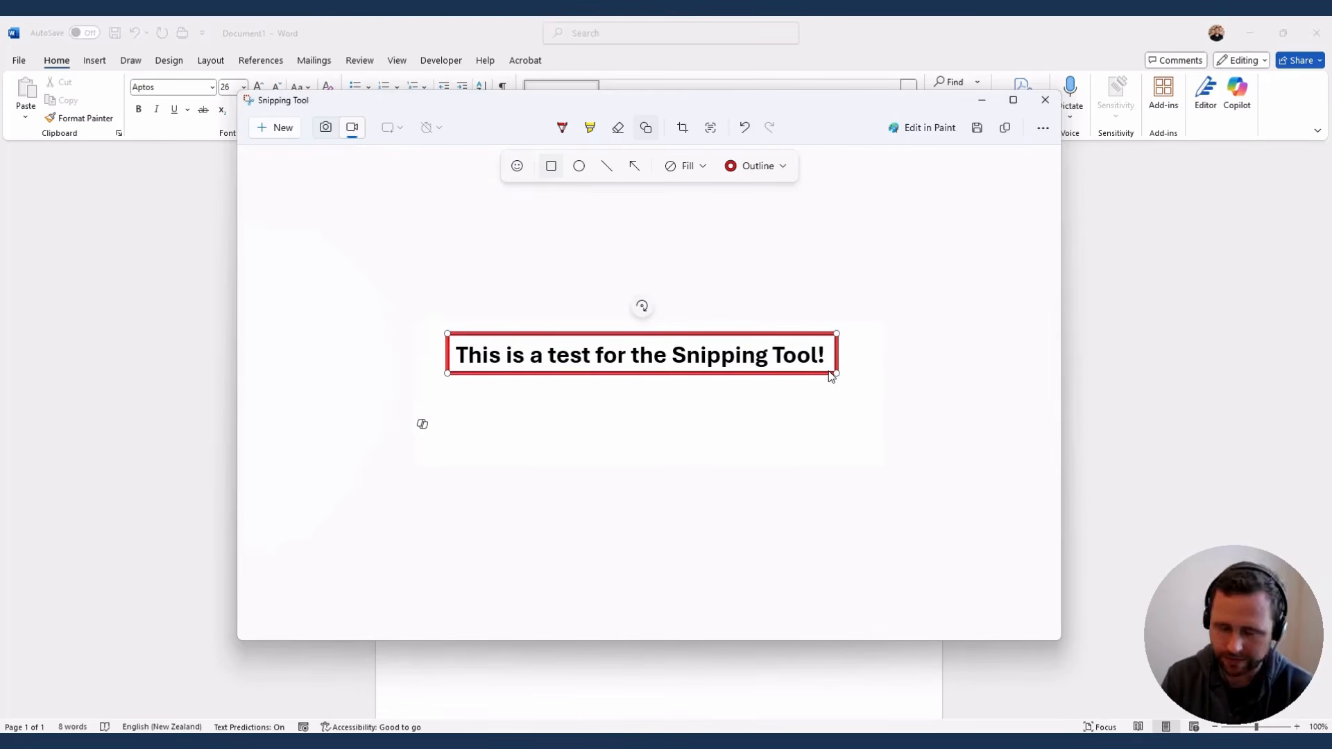
pyautogui.press('Up')
pyautogui.press('Left')
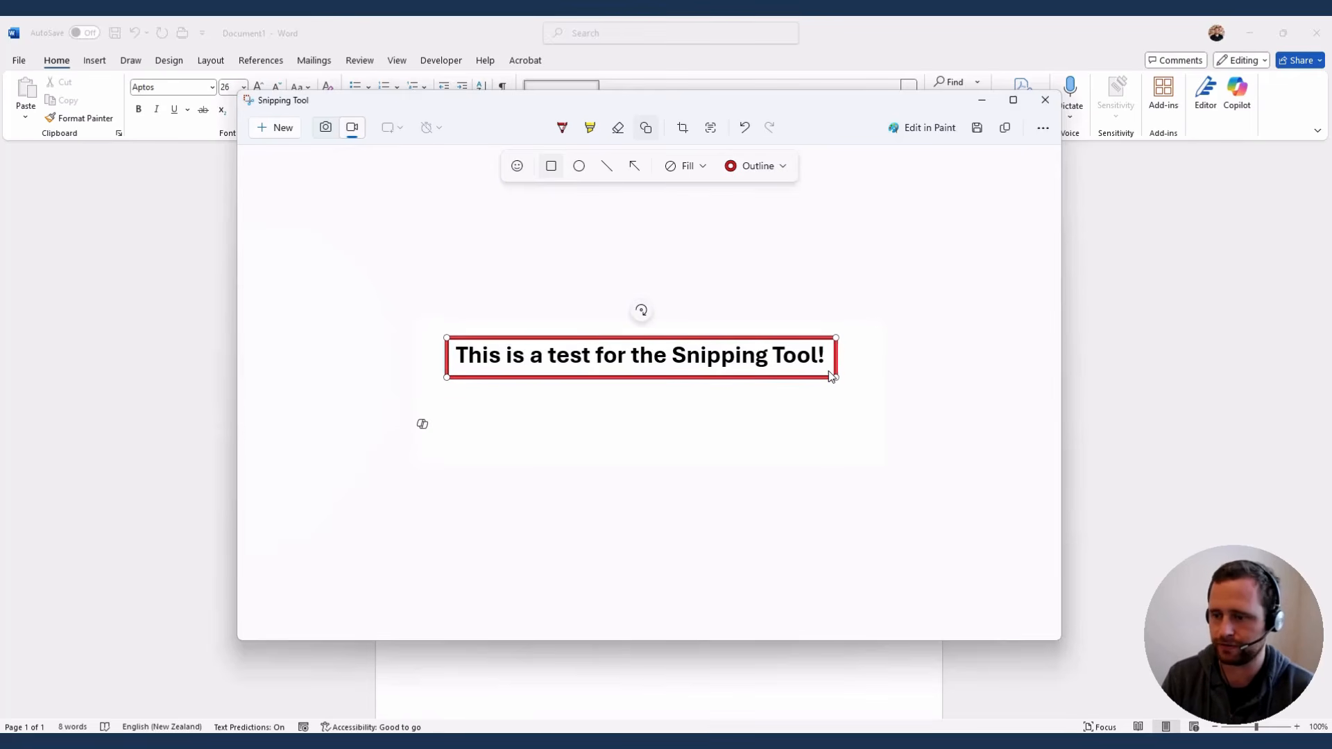
pyautogui.press('Up')
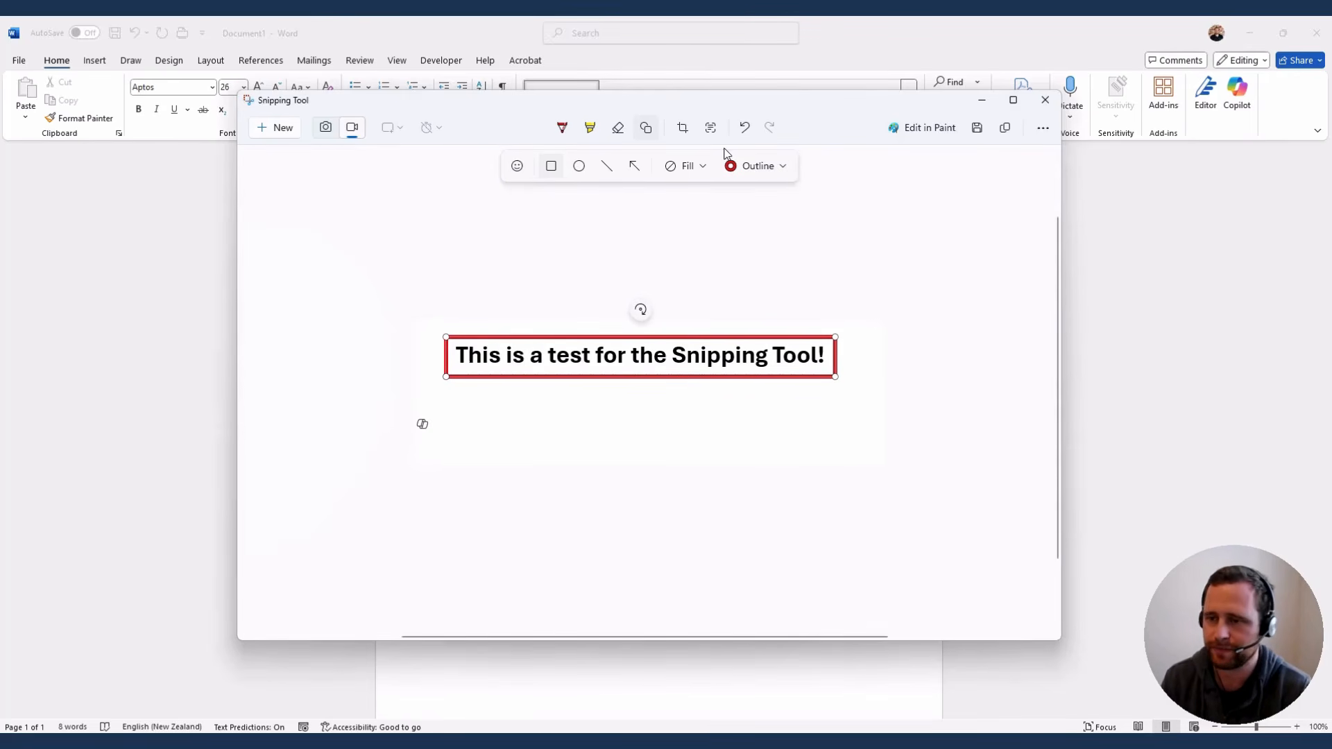
# Step: Add a red arrow pointing down at the rectangle and place a smiley emoji near the arrow
pyautogui.click(632, 167)
pyautogui.moveTo(756, 214); pyautogui.dragTo(694, 324)
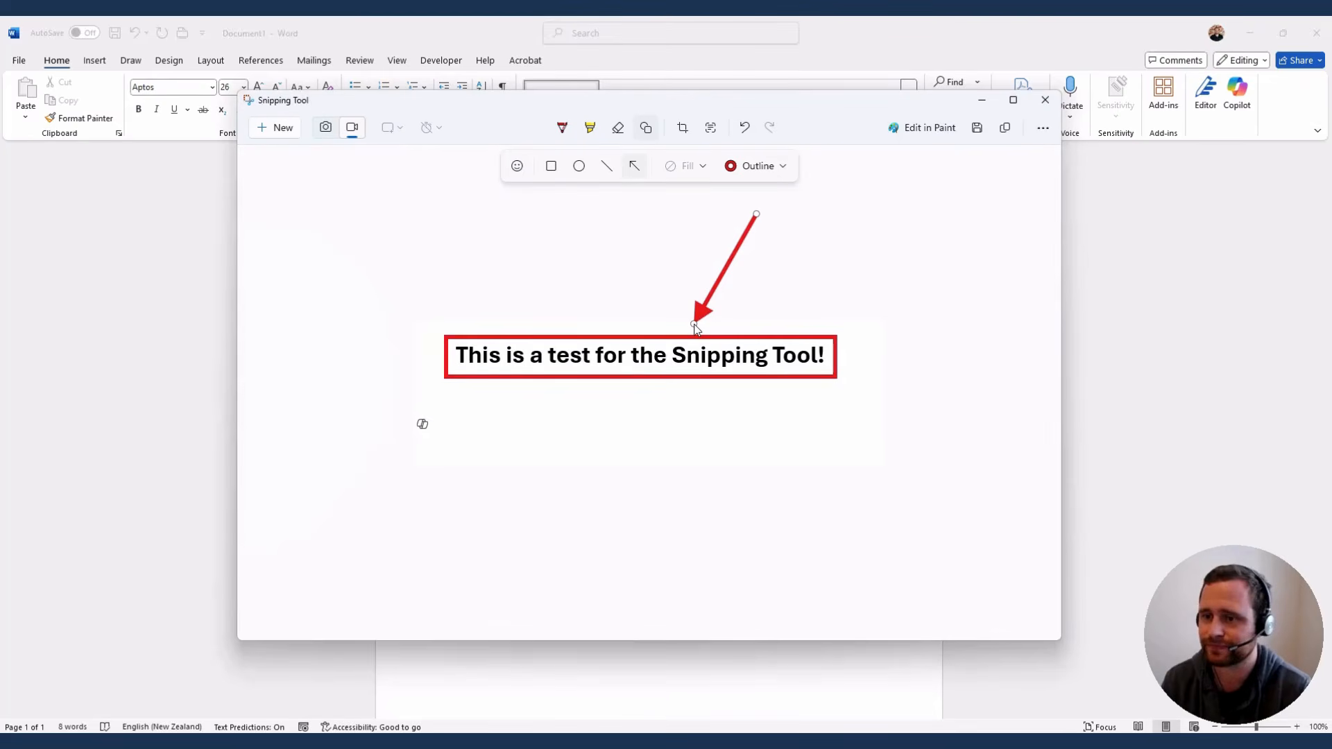
pyautogui.click(517, 166)
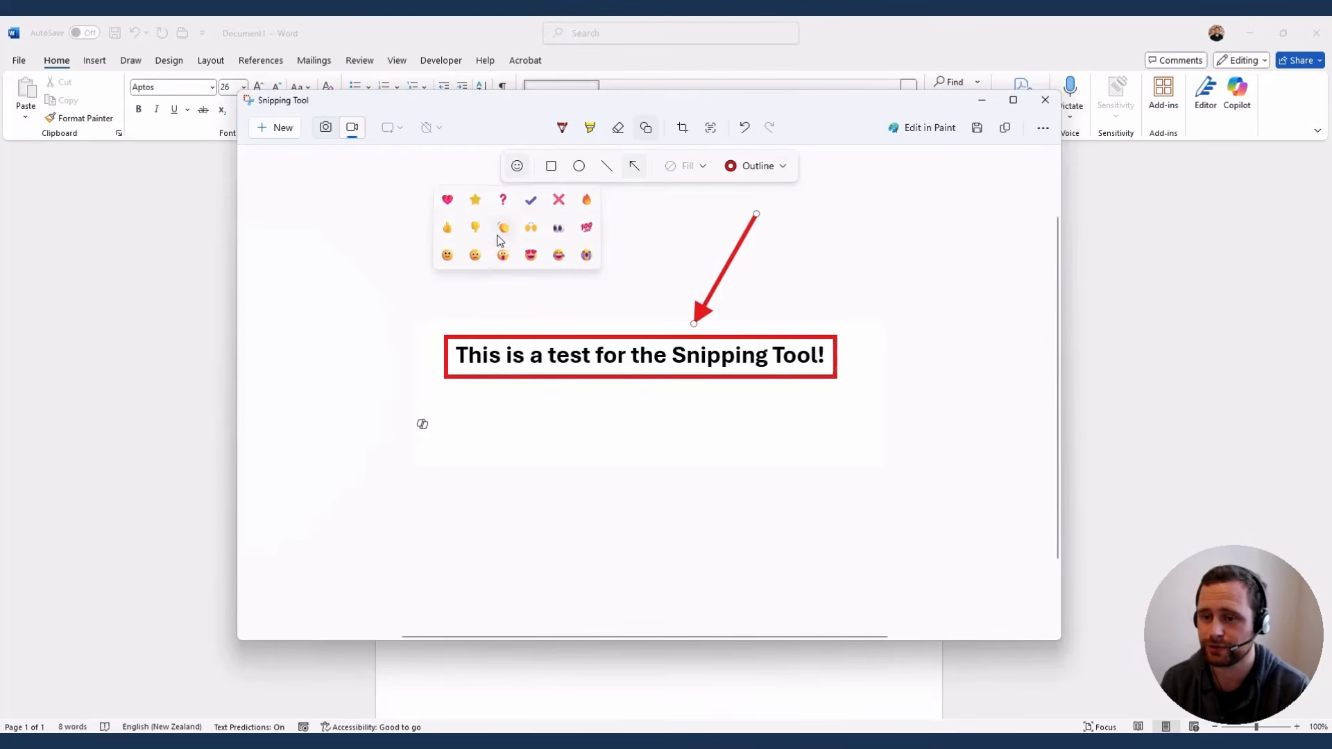
pyautogui.click(452, 262)
pyautogui.moveTo(644, 398); pyautogui.dragTo(766, 303)
pyautogui.click(813, 554)
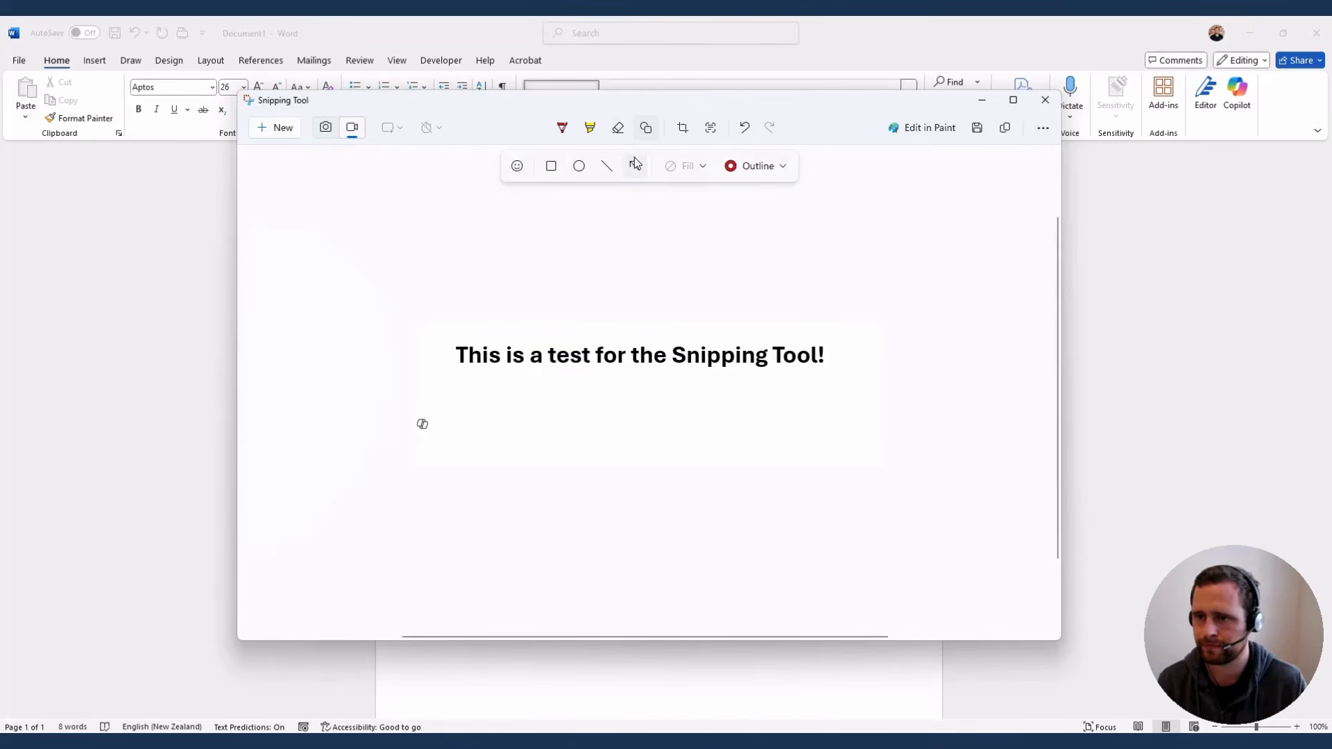
# Step: Draw a red ellipse around the heading, and remove it with the eraser
pyautogui.click(550, 165)
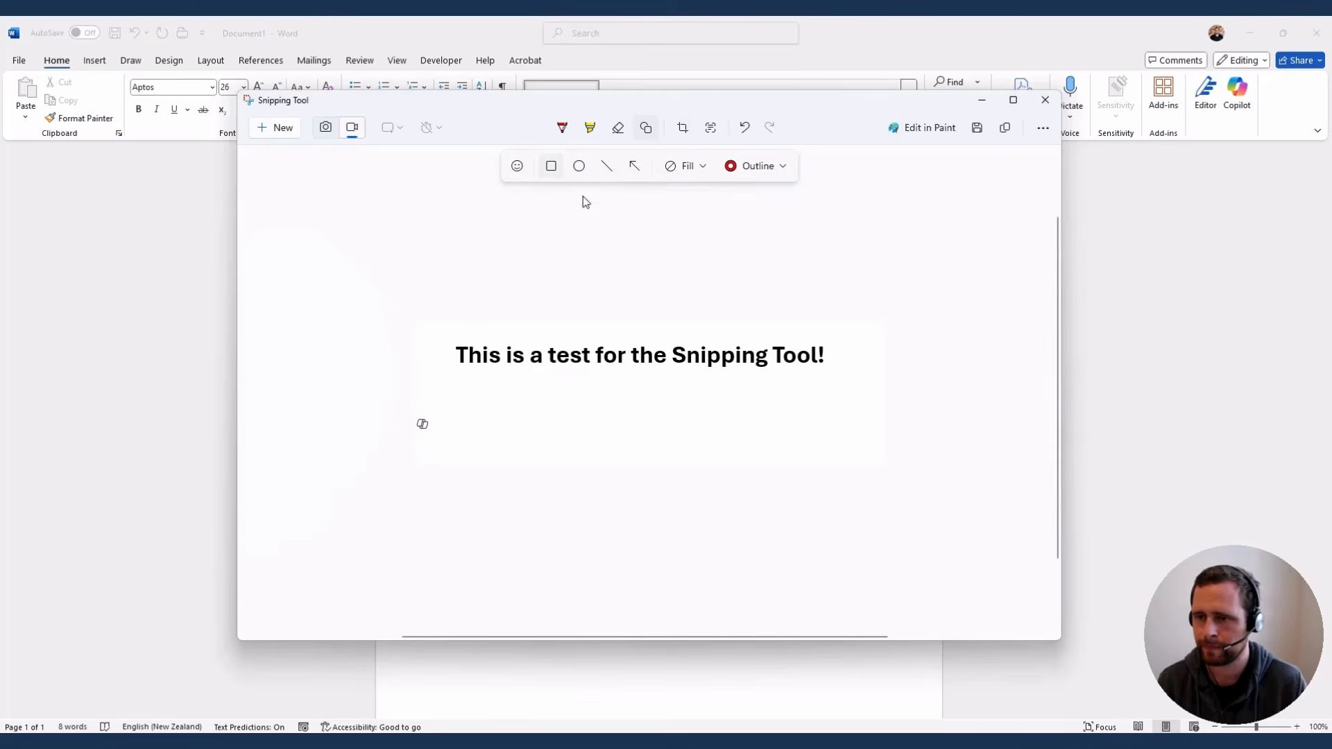
pyautogui.click(579, 165)
pyautogui.moveTo(428, 278); pyautogui.dragTo(850, 437)
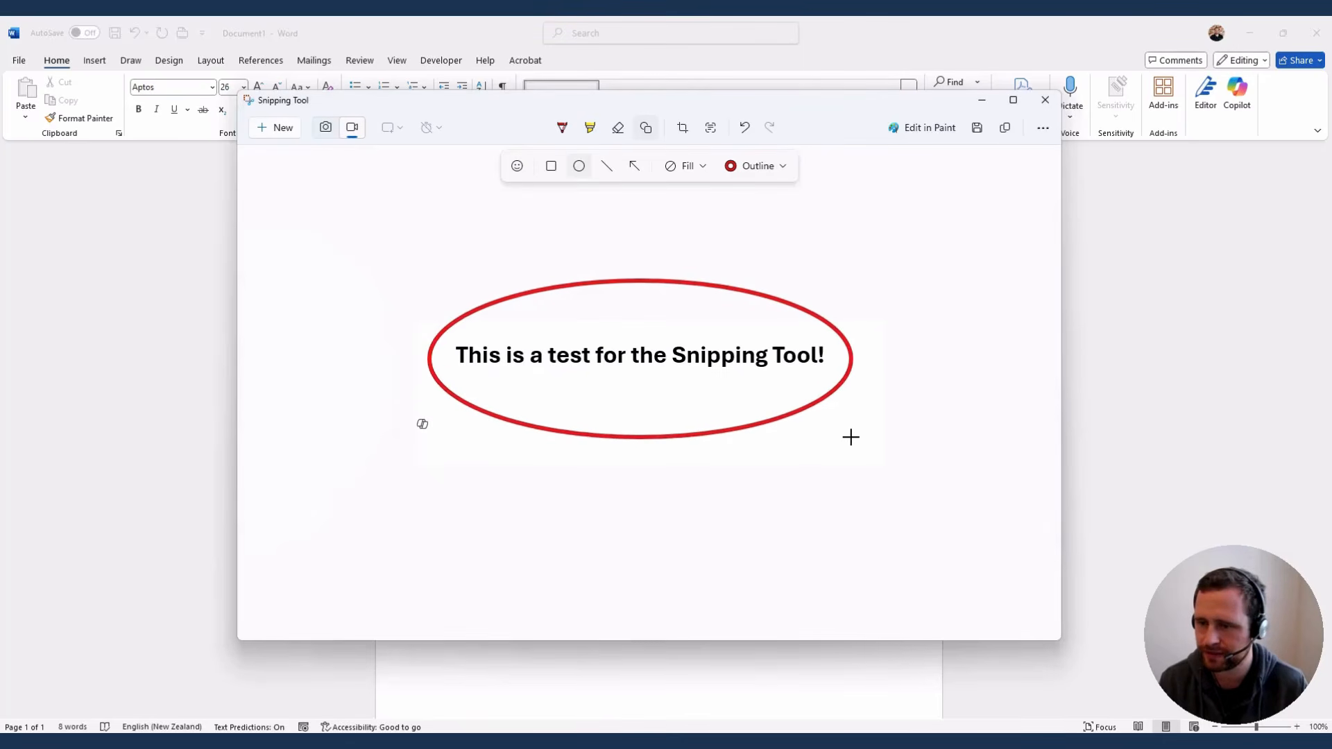
pyautogui.click(619, 130)
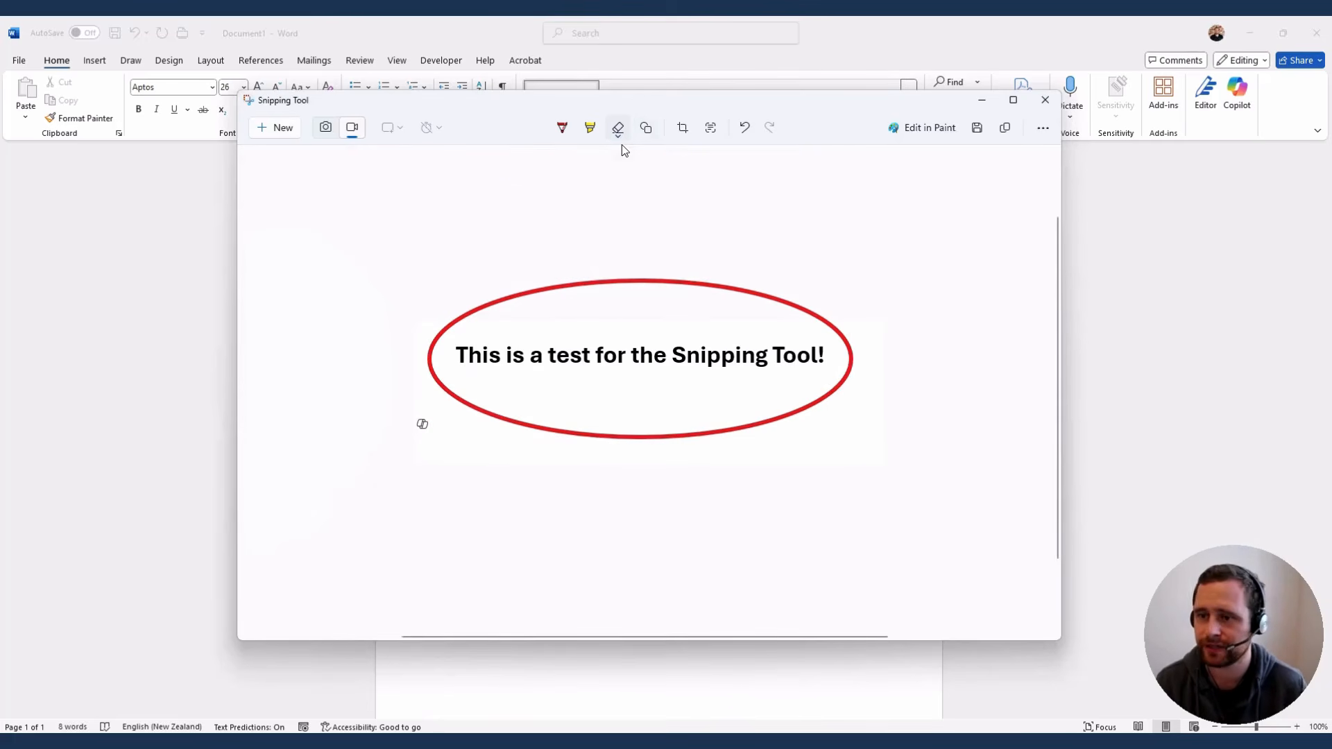
pyautogui.click(729, 290)
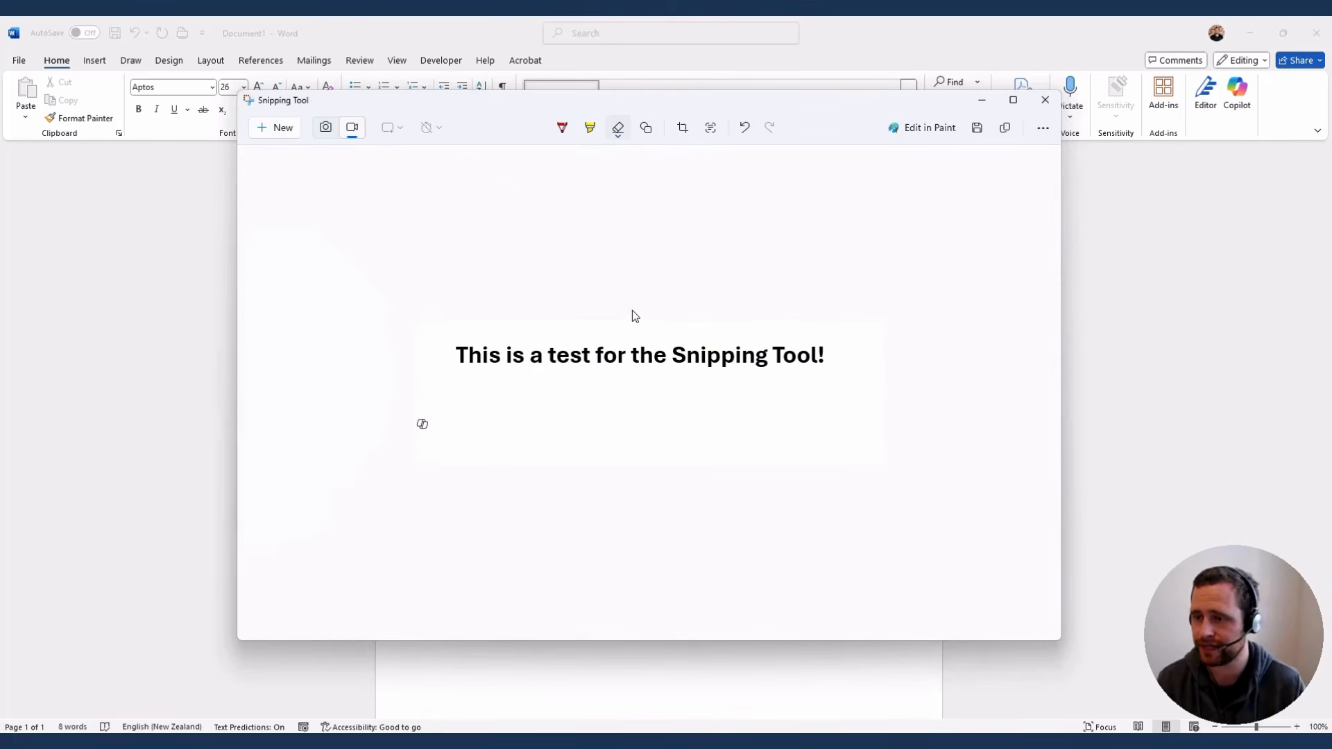
# Step: Crop the empty lower part off the snip and mark the heading with the yellow highlighter
pyautogui.click(682, 129)
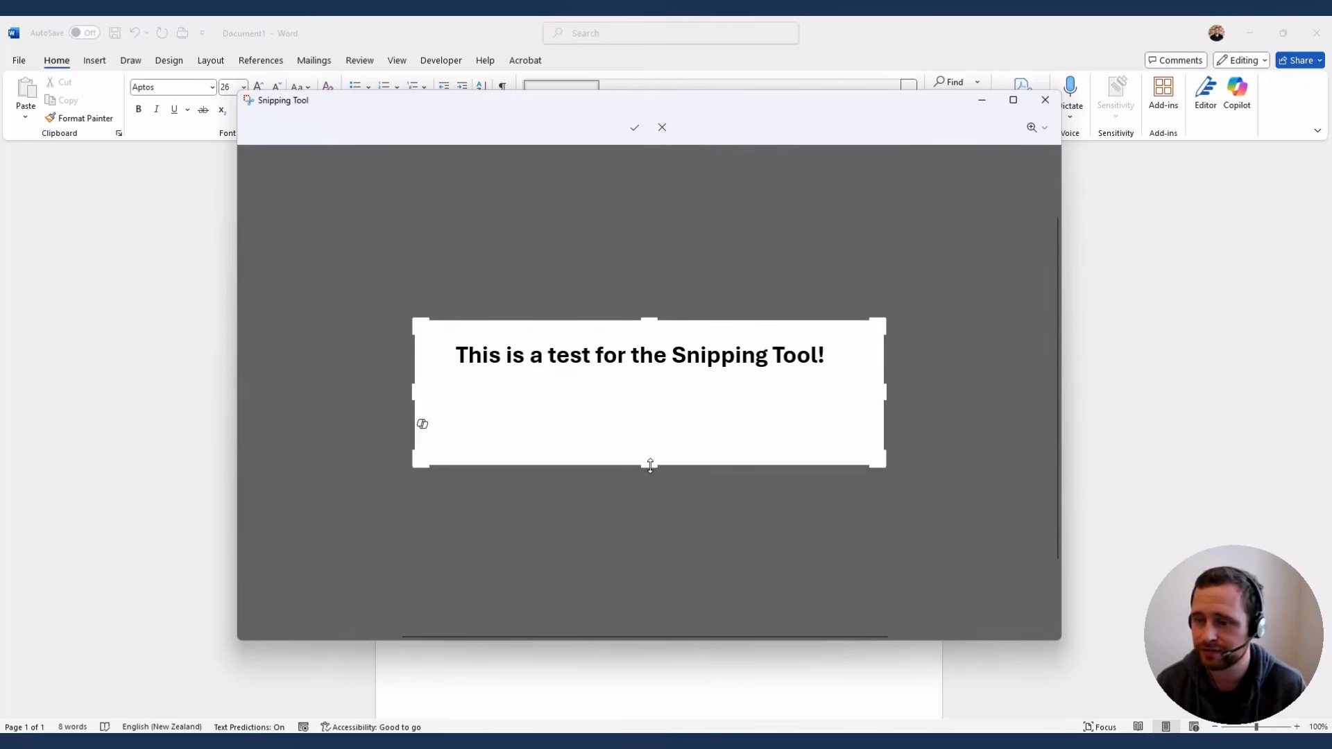
pyautogui.moveTo(652, 464); pyautogui.dragTo(657, 410)
pyautogui.click(637, 128)
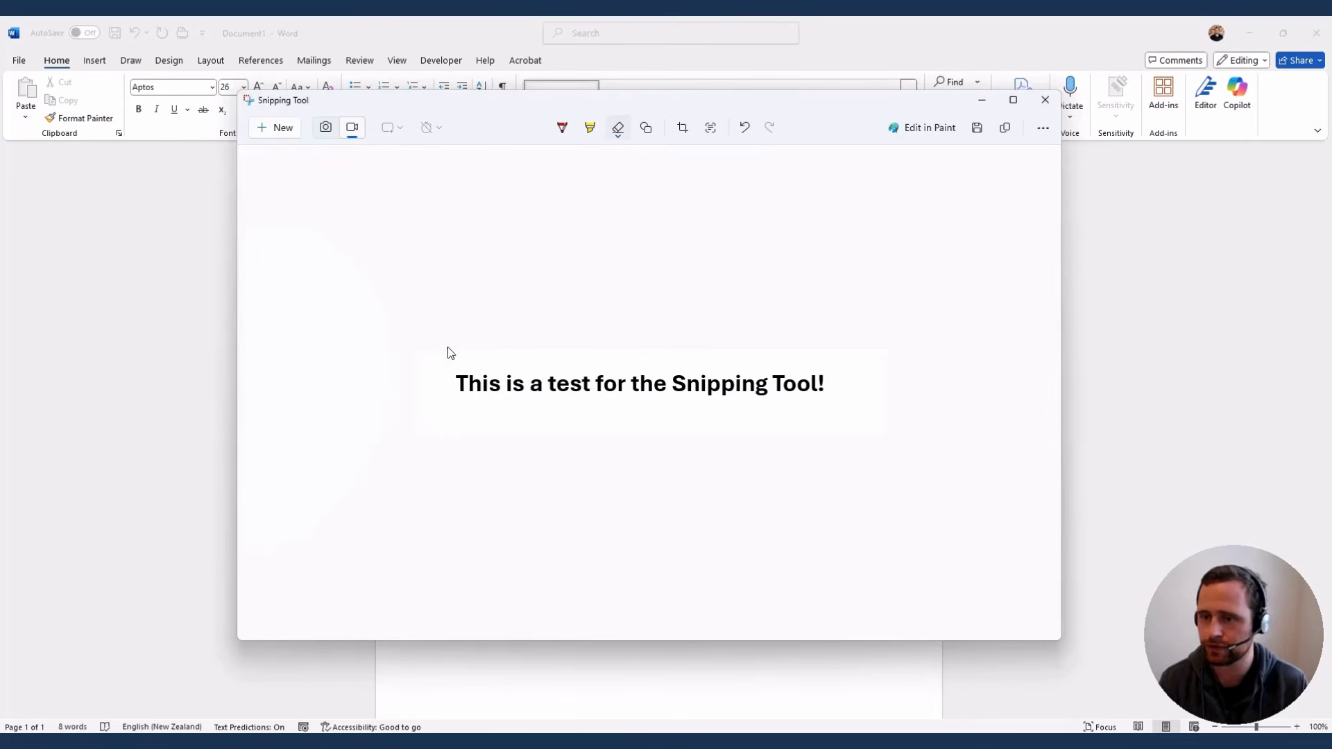
pyautogui.click(589, 128)
pyautogui.moveTo(456, 387); pyautogui.dragTo(841, 383)
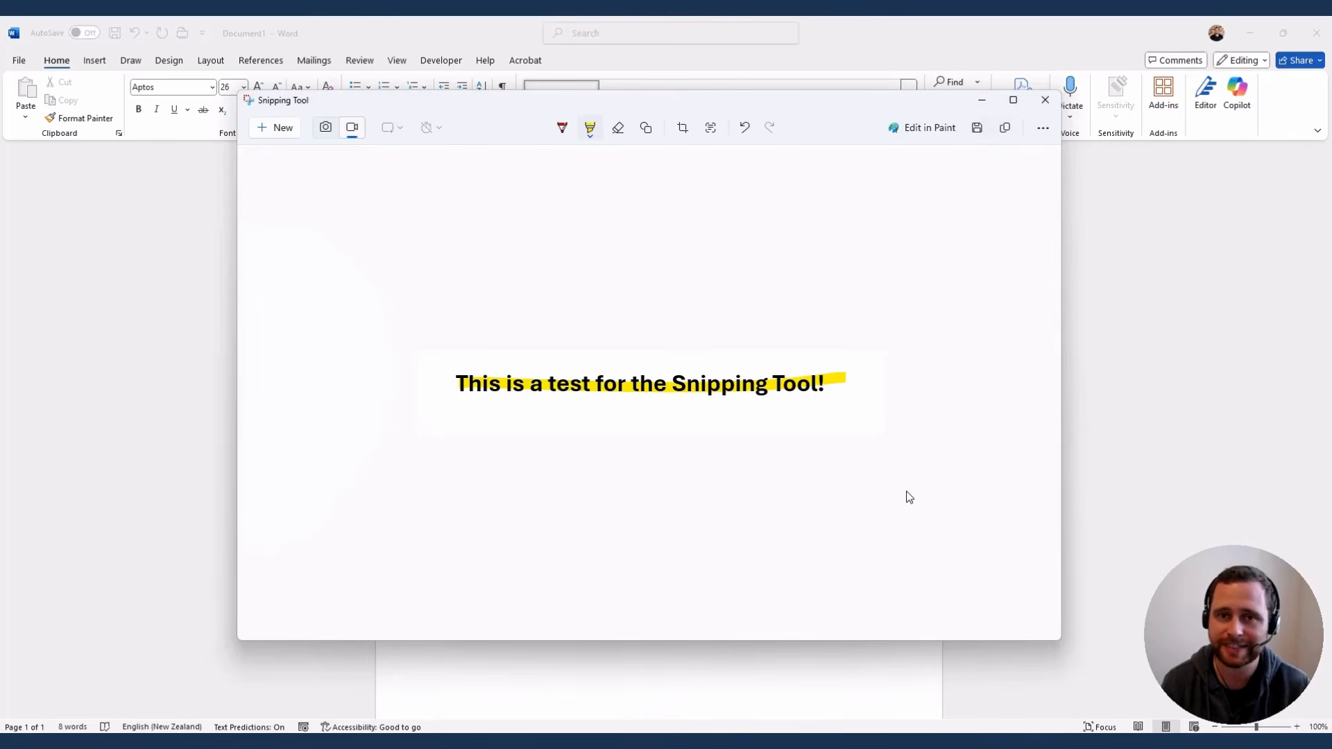
# Step: Open a fresh Snipping Tool window and start a screen recording of the area around the document heading
pyautogui.click(49, 383)
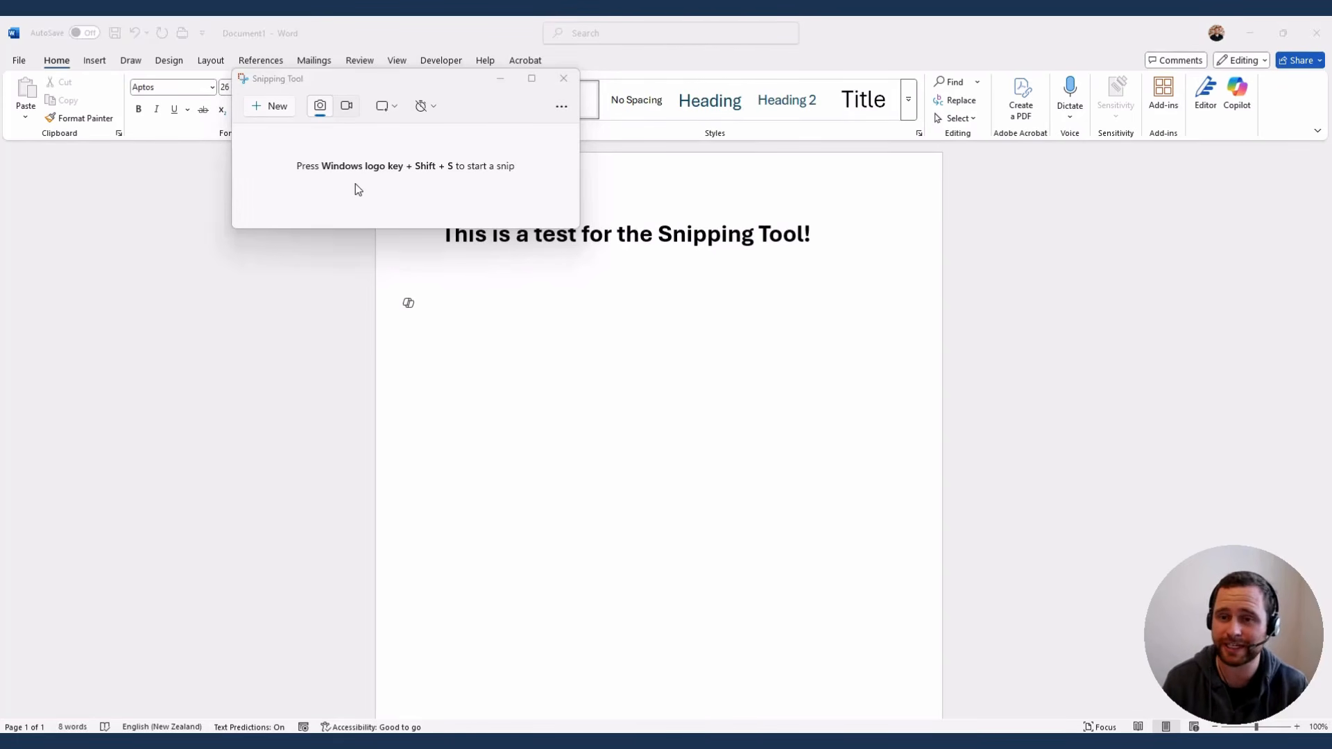
pyautogui.click(348, 107)
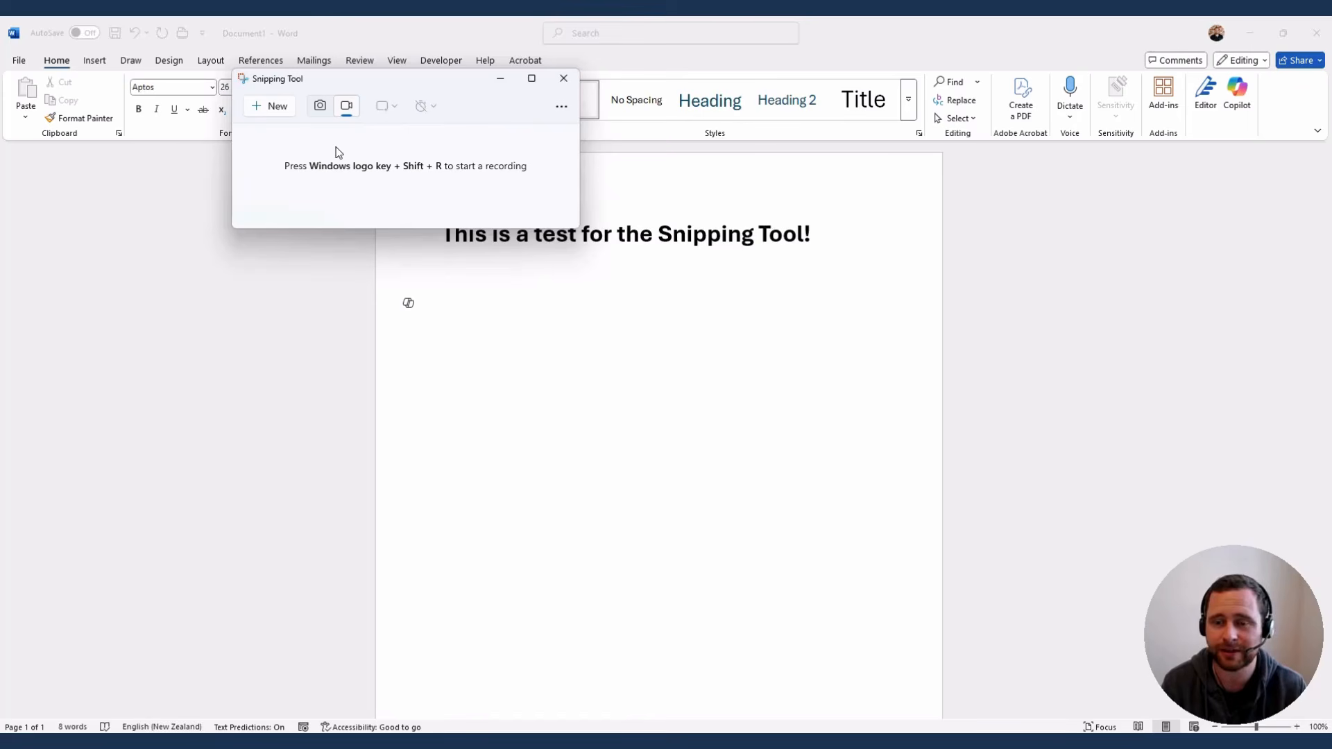
pyautogui.click(277, 109)
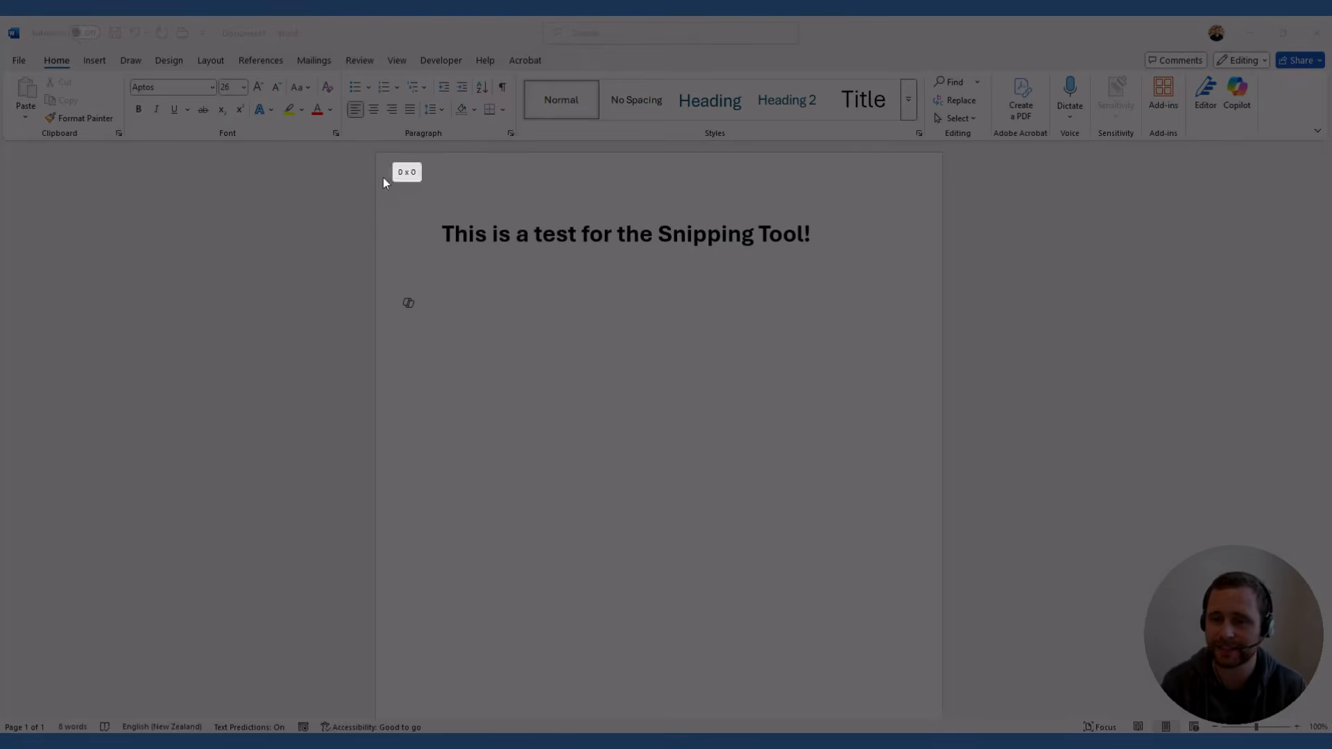
pyautogui.moveTo(380, 171); pyautogui.dragTo(908, 312)
pyautogui.click(572, 47)
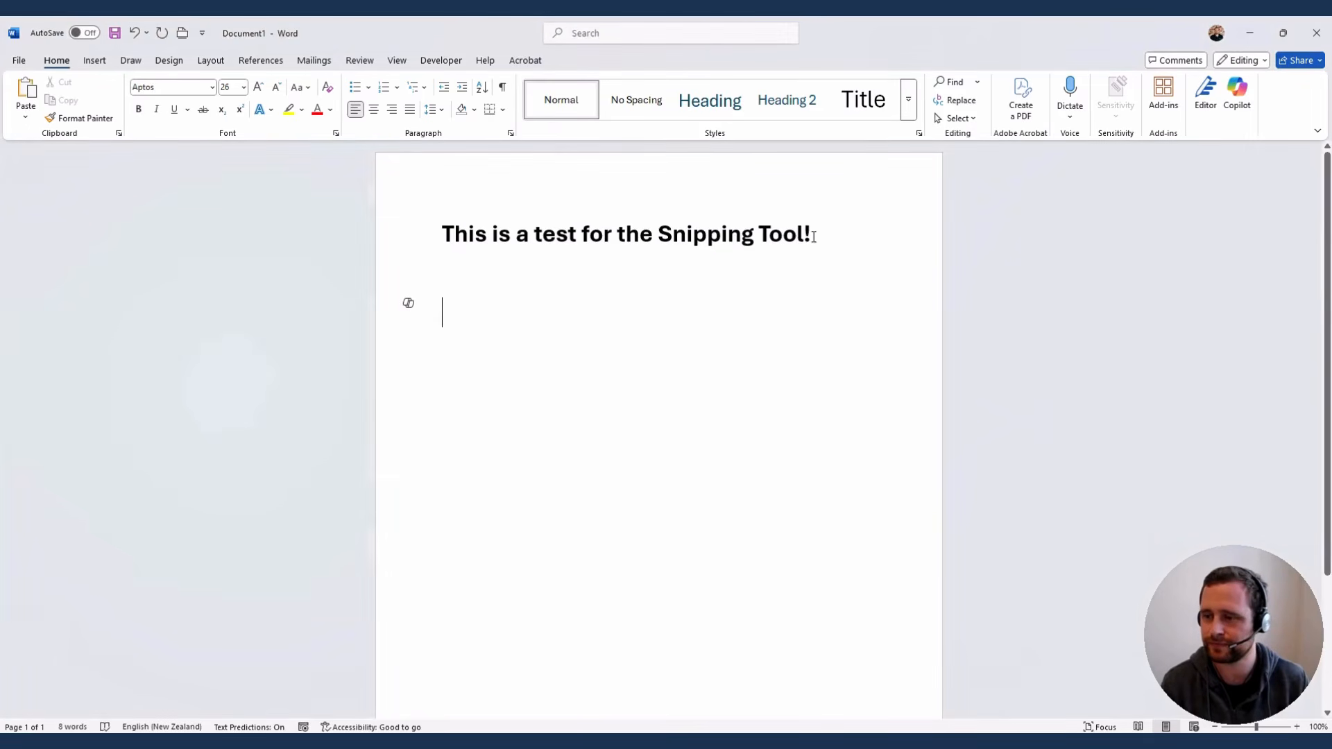
# Step: Replace "Snipping Tool!" in the Word heading with "really cool Snipping Tool!" and stop the screen recording
pyautogui.moveTo(813, 235); pyautogui.dragTo(671, 238)
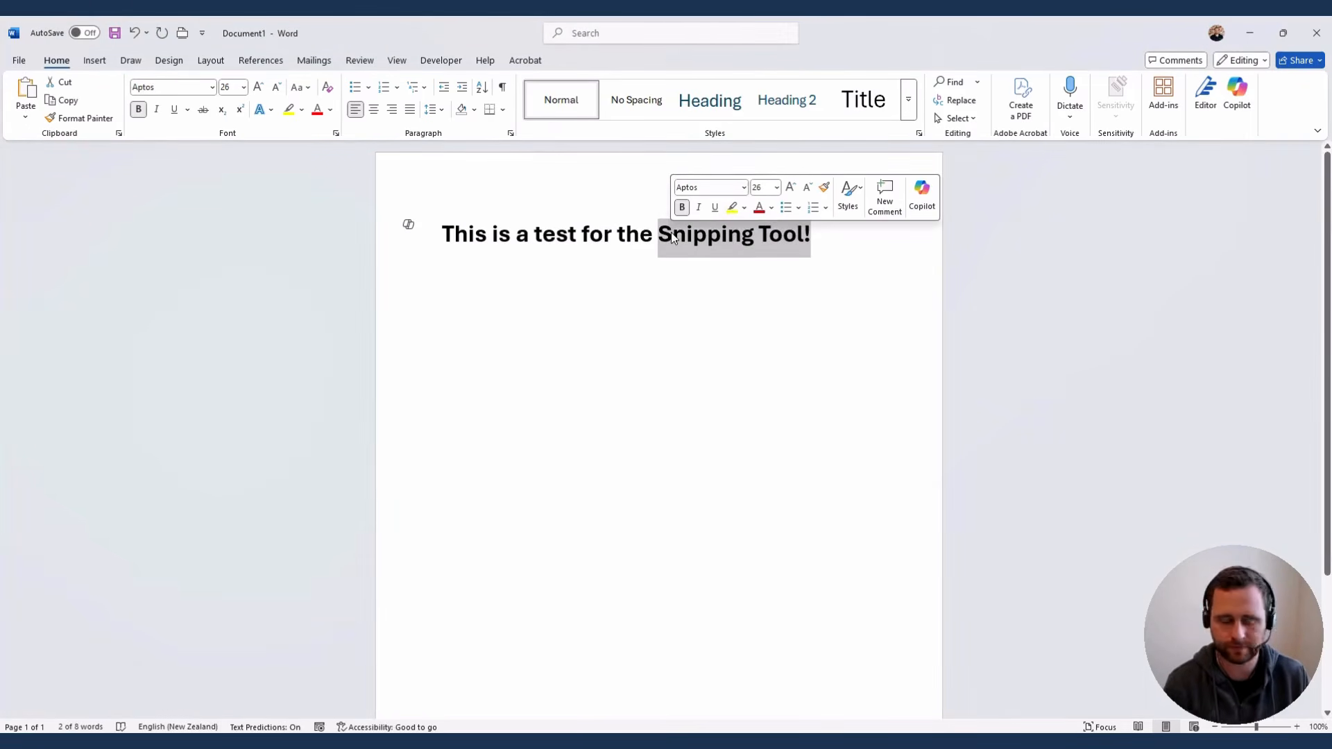
pyautogui.write('really cool Snip')
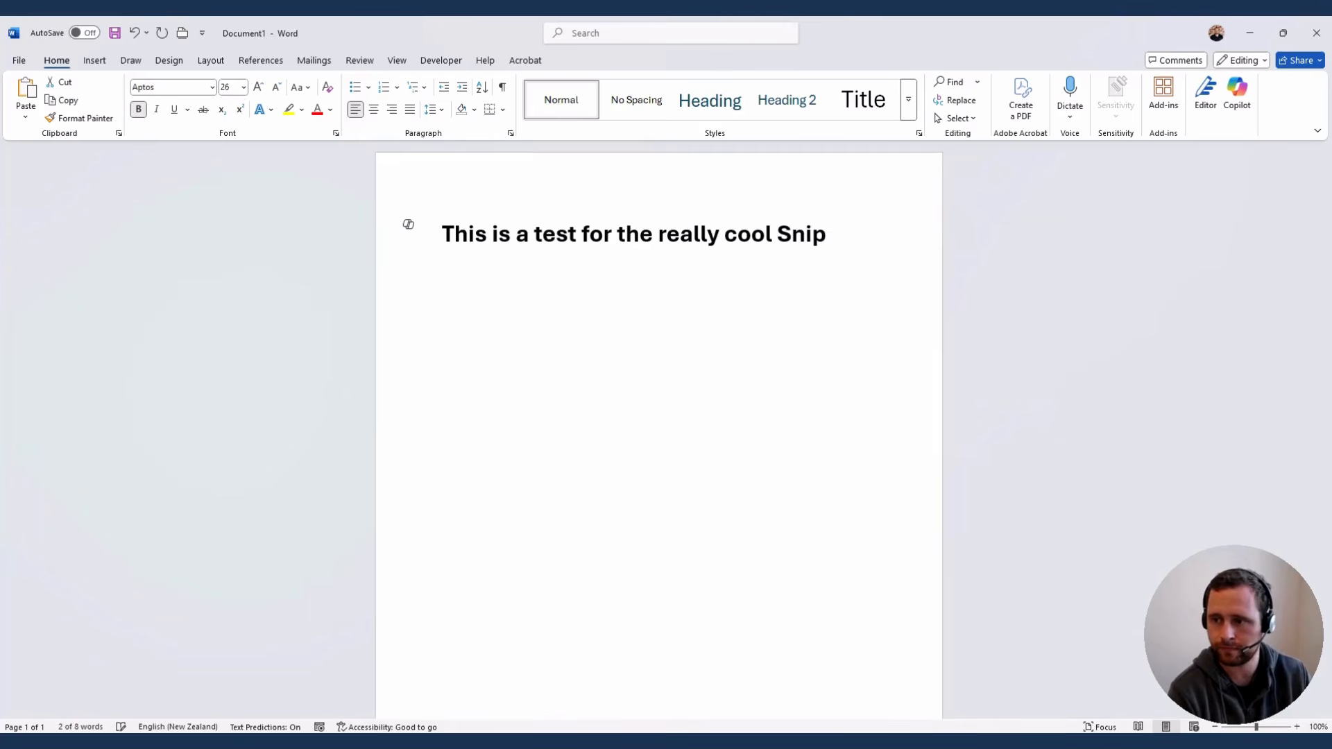
pyautogui.write('ping Tool!')
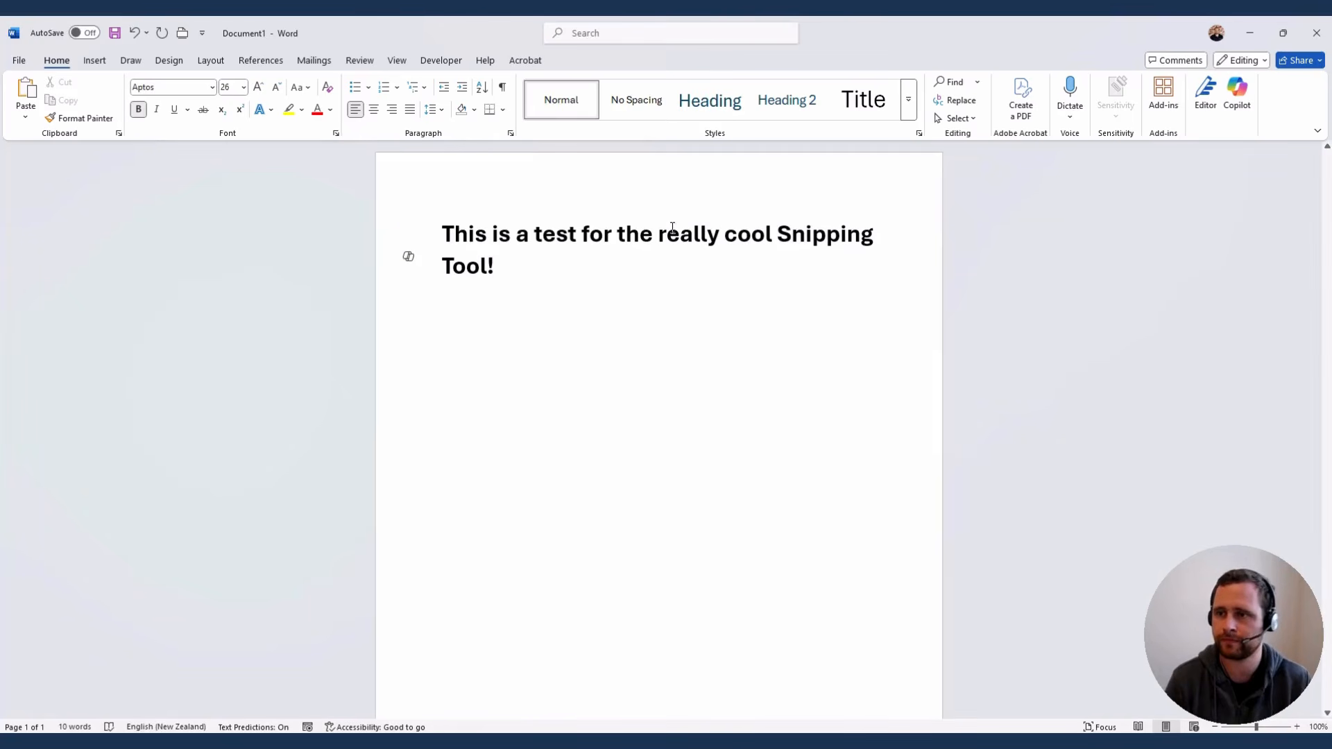
pyautogui.click(617, 38)
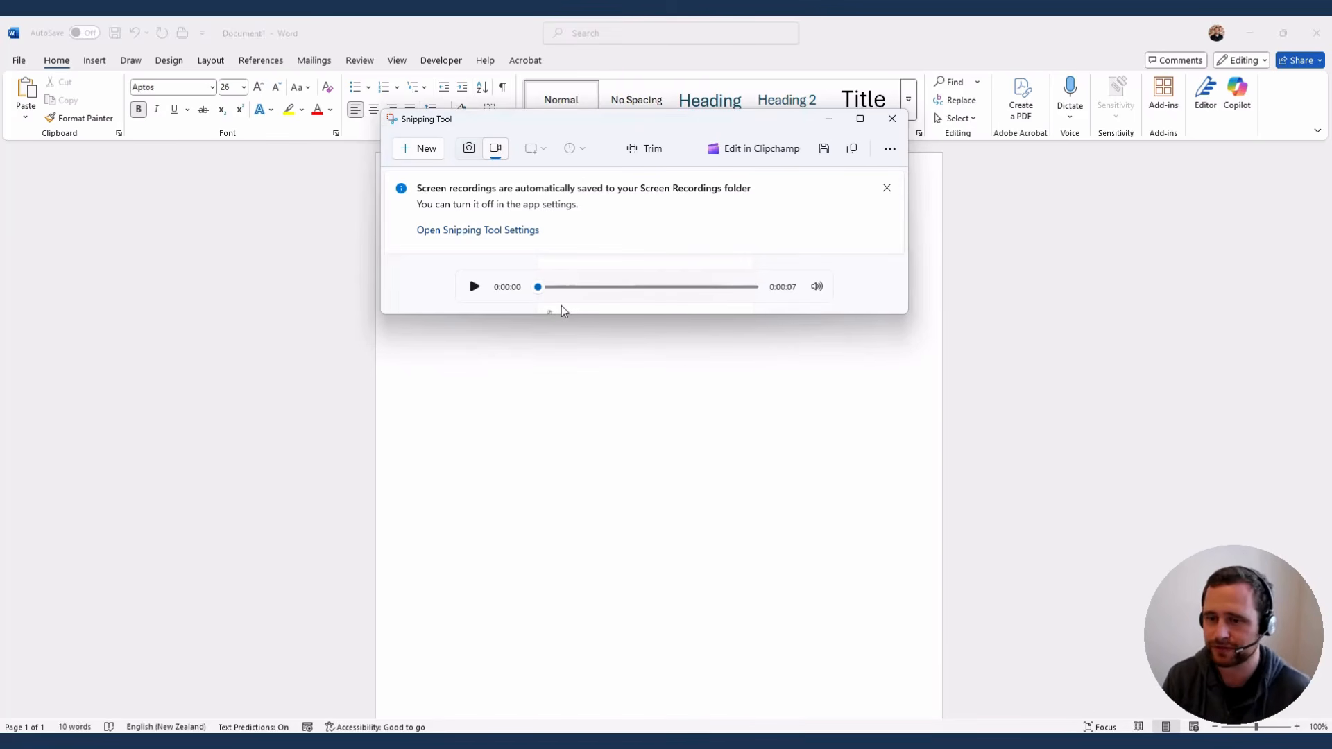
# Step: Play back the screen recording in a maximized Snipping Tool window
pyautogui.click(474, 286)
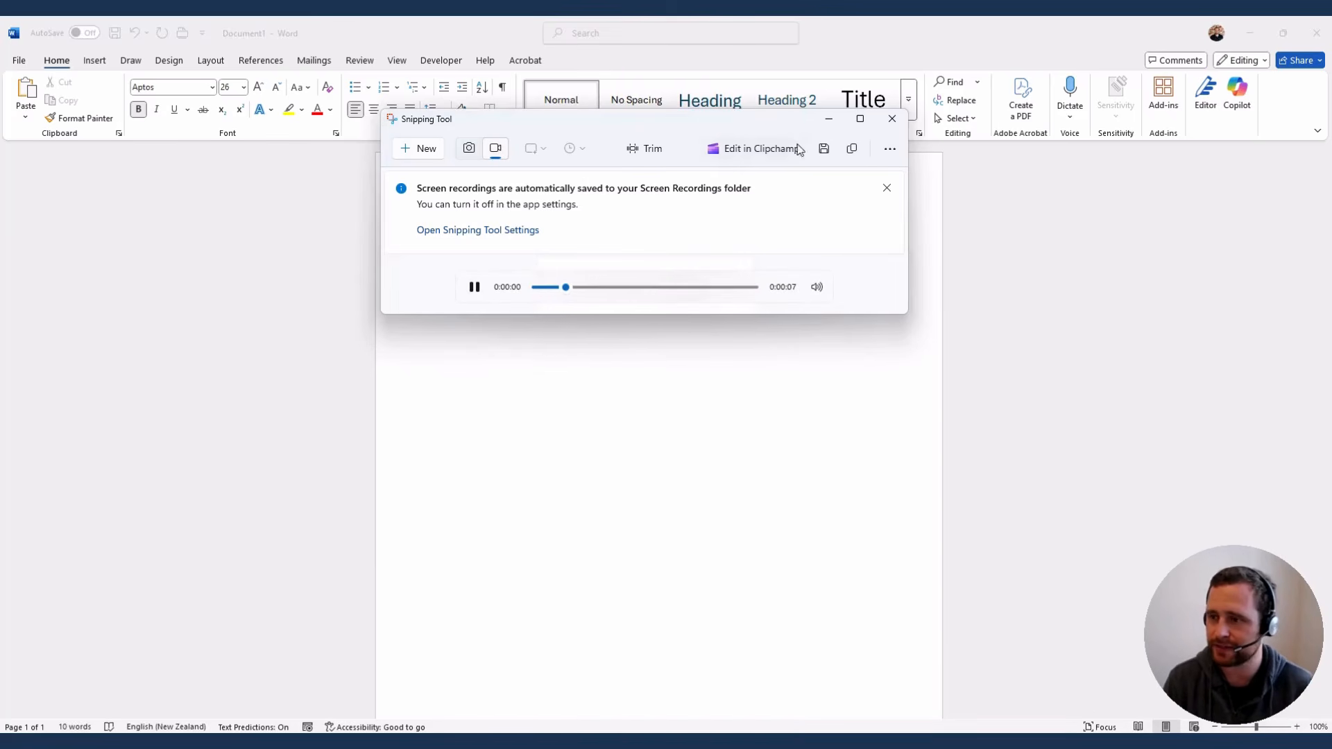
pyautogui.click(859, 119)
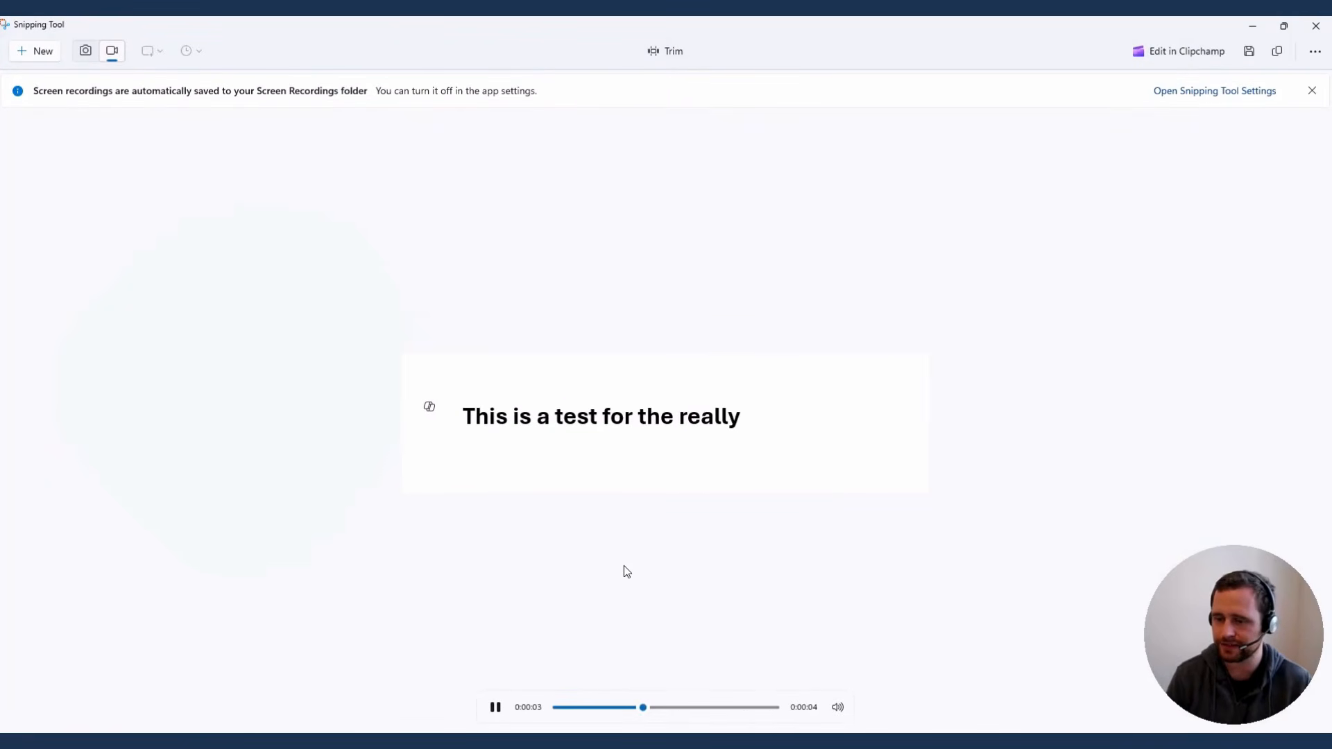